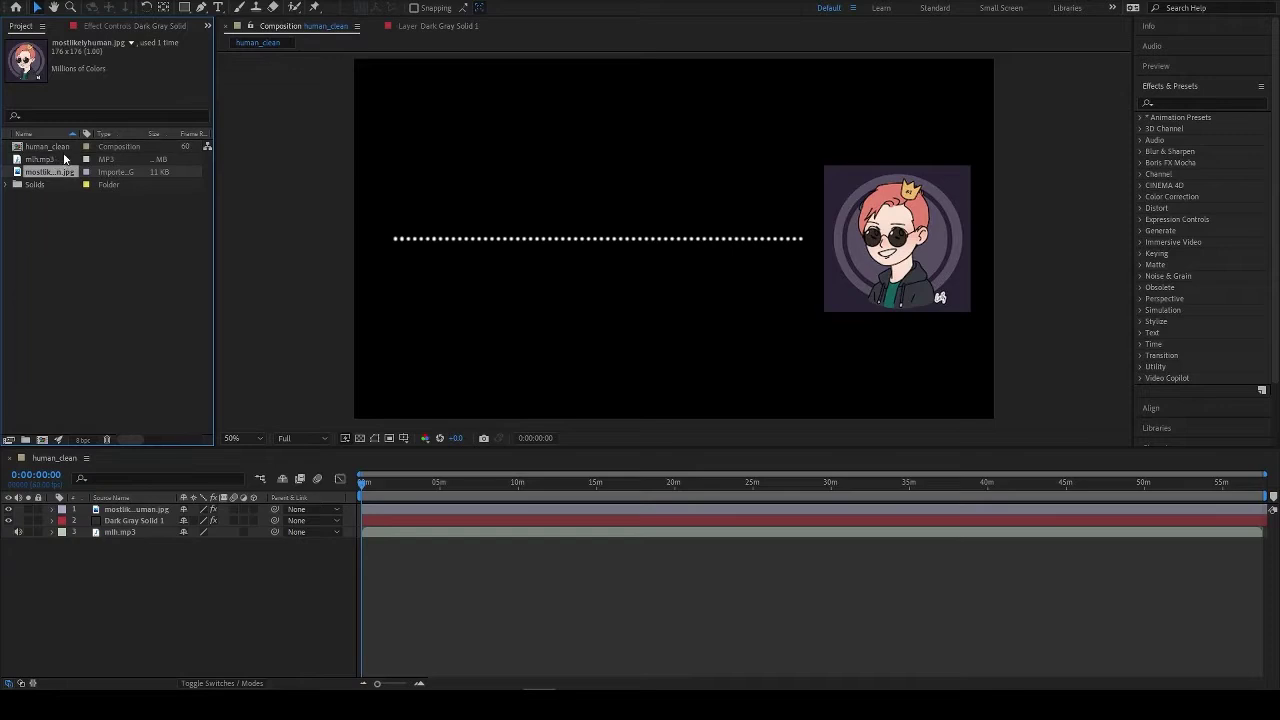
Move to 0:00:48:33 in the human_clean composition and check the avatar and spectrum against the transparency grid.
{"action": "left_click", "coordinate": [40, 197]}
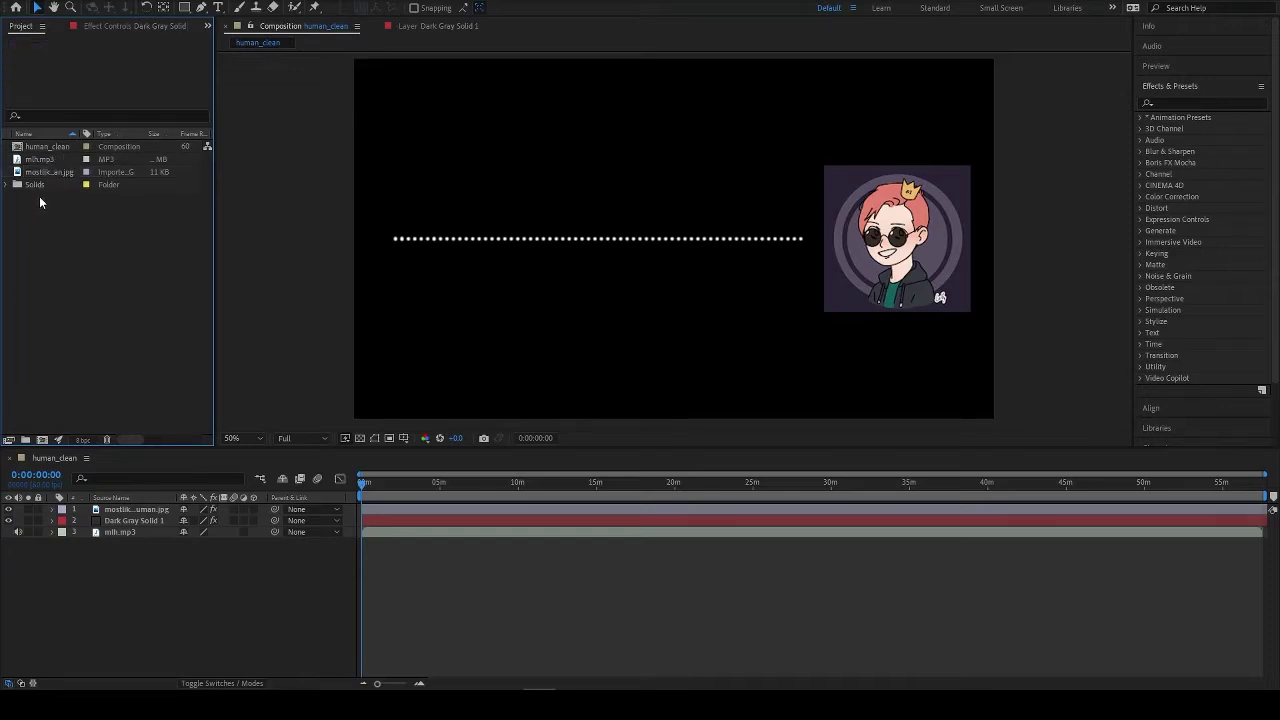
{"action": "left_click", "coordinate": [120, 532]}
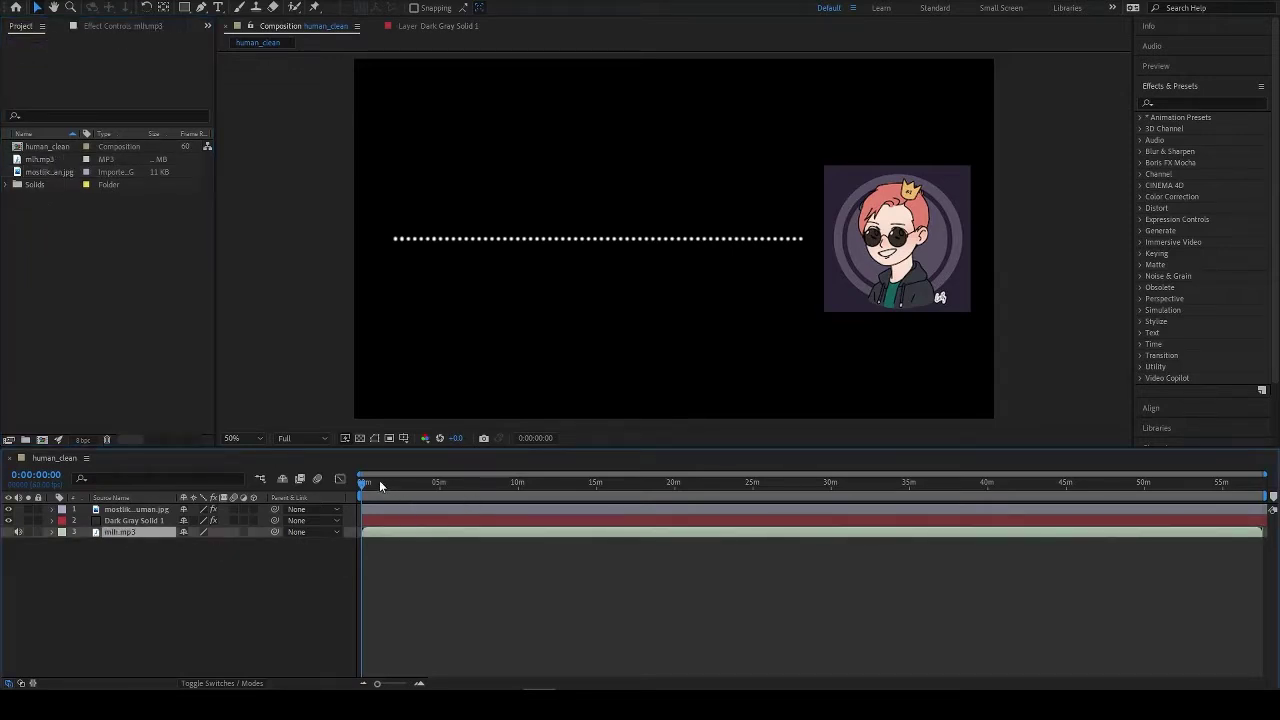
{"action": "mouse_move", "coordinate": [380, 485]}
{"action": "left_mouse_down"}
{"action": "mouse_move", "coordinate": [488, 490]}
{"action": "mouse_move", "coordinate": [374, 496]}
{"action": "left_mouse_up"}
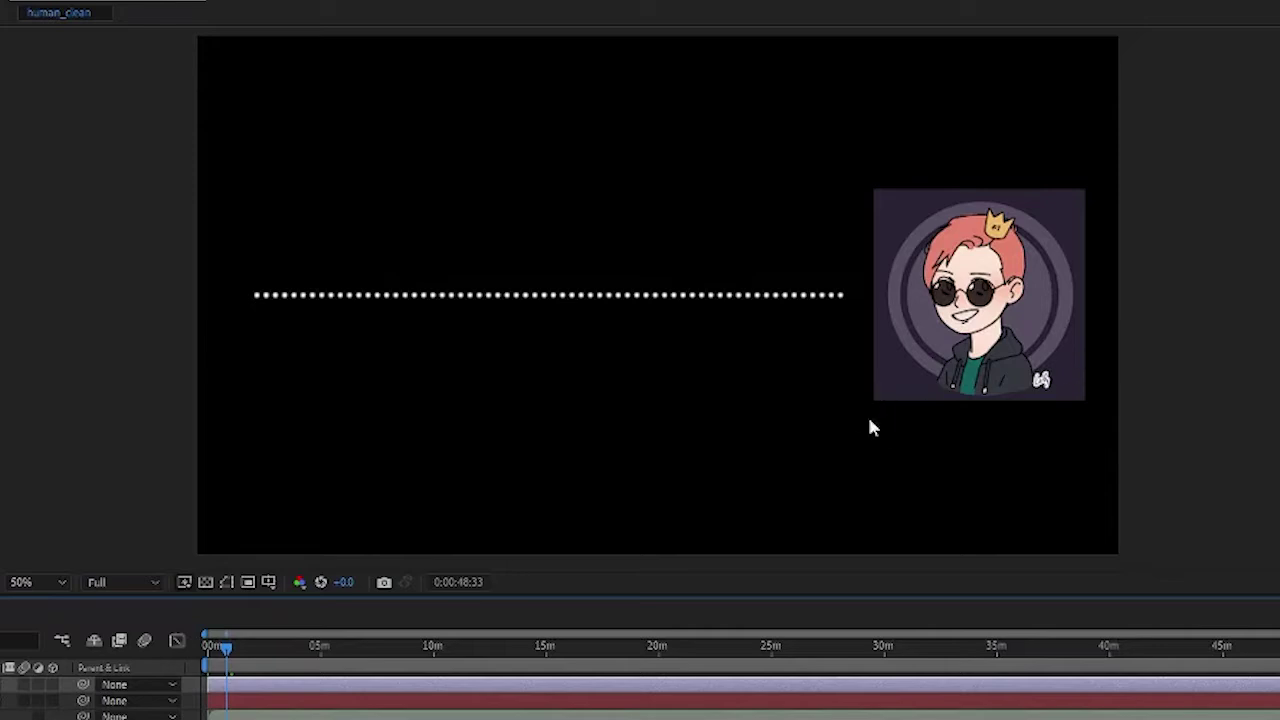
{"action": "left_click", "coordinate": [206, 581]}
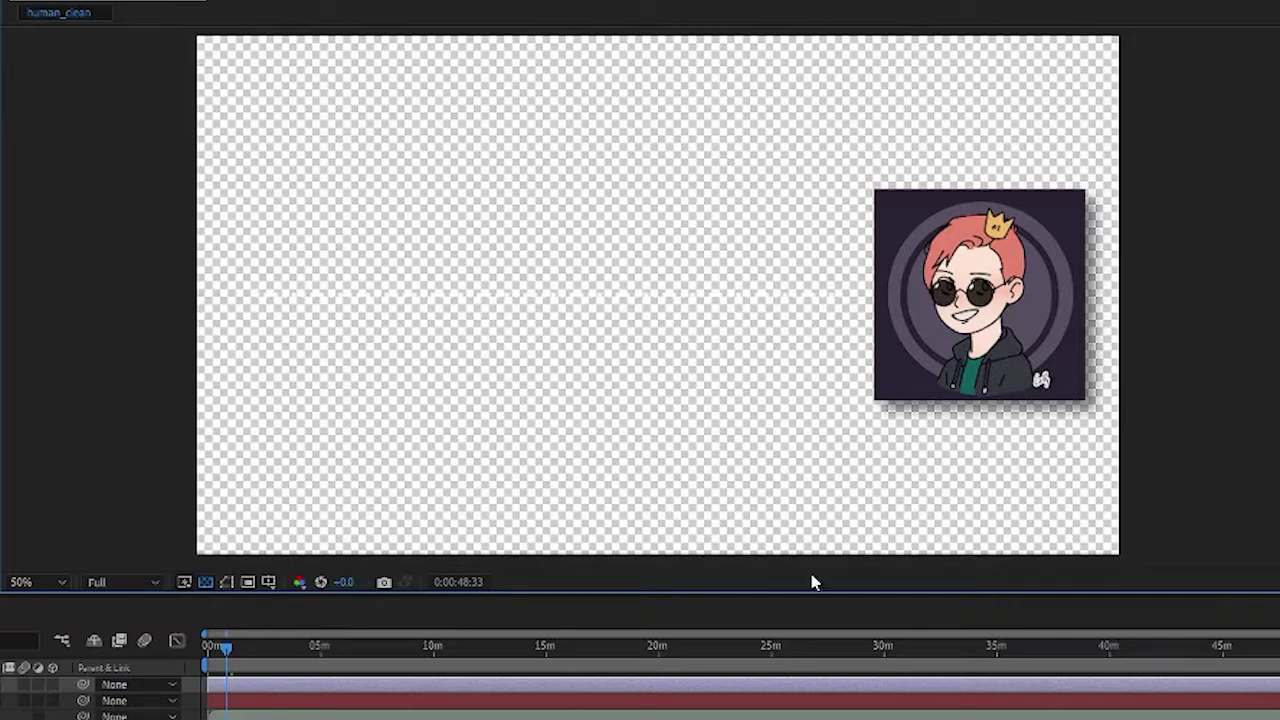
{"action": "left_click", "coordinate": [206, 581]}
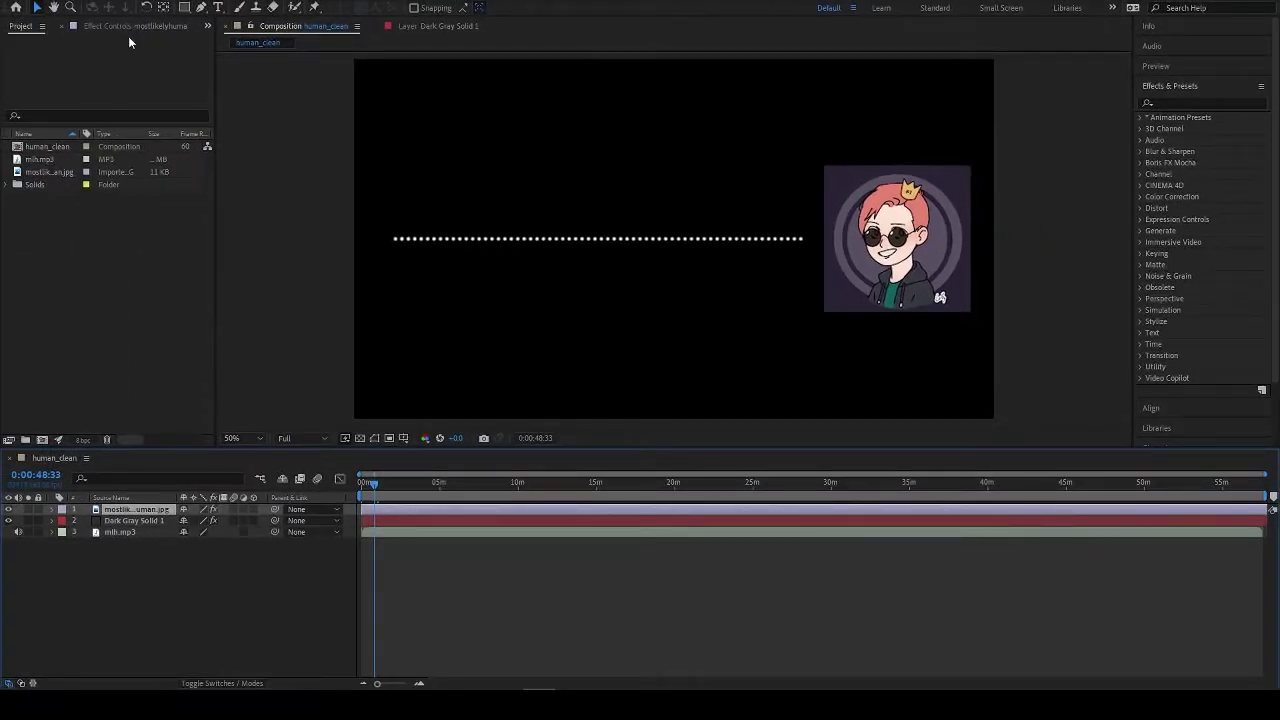
Review the Drop Shadow settings on the avatar image and the Audio Spectrum settings on Dark Gray Solid 1, including the audio layer choices.
{"action": "left_click", "coordinate": [130, 28]}
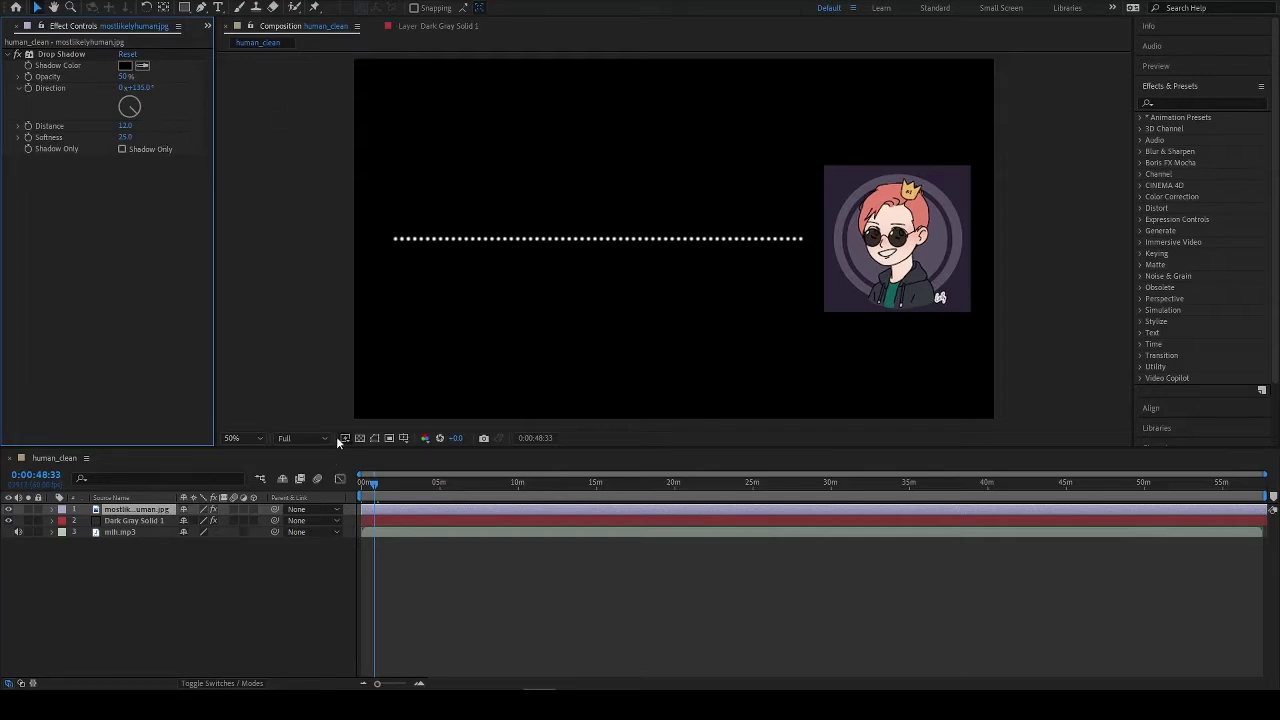
{"action": "left_click", "coordinate": [136, 521]}
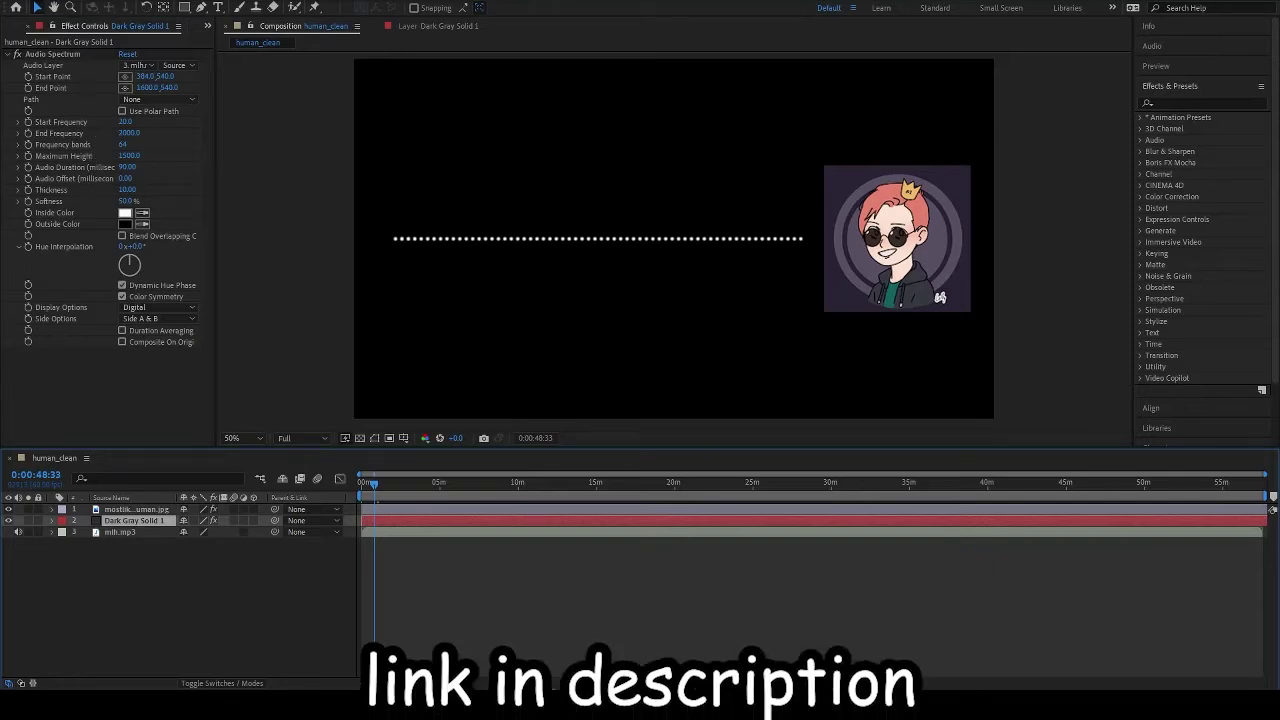
{"action": "left_click", "coordinate": [137, 65]}
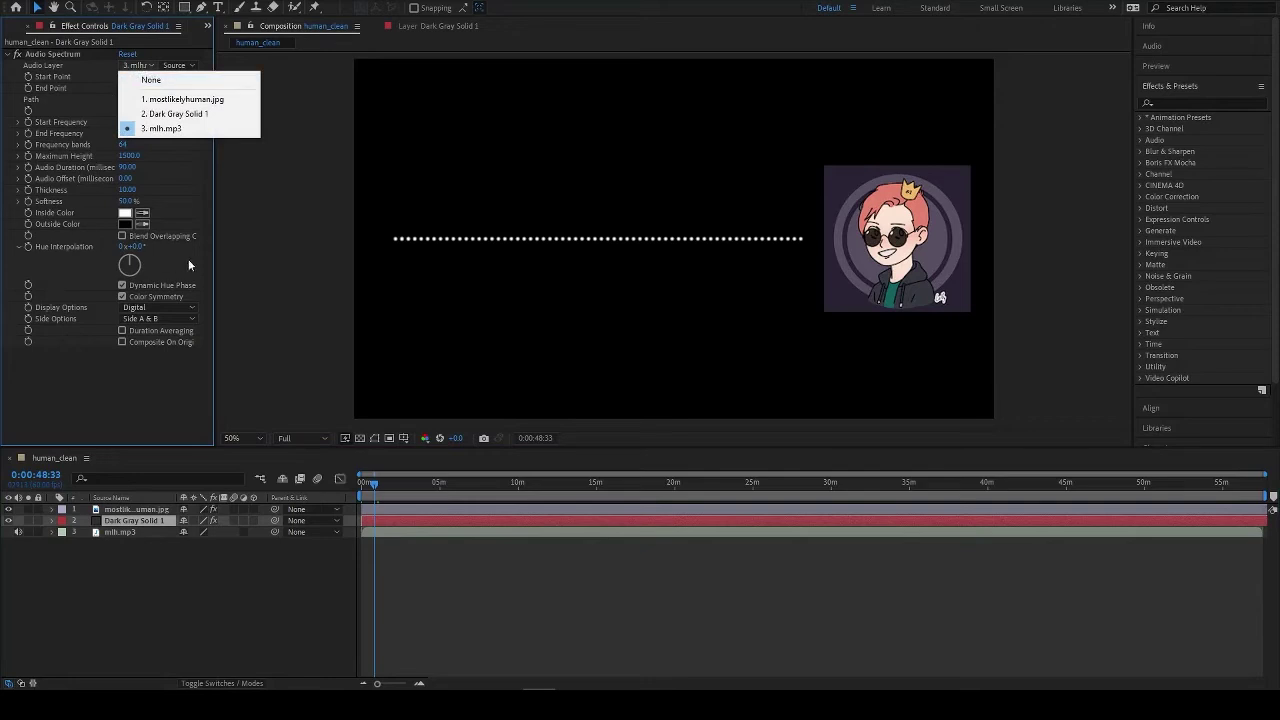
{"action": "left_click", "coordinate": [133, 419]}
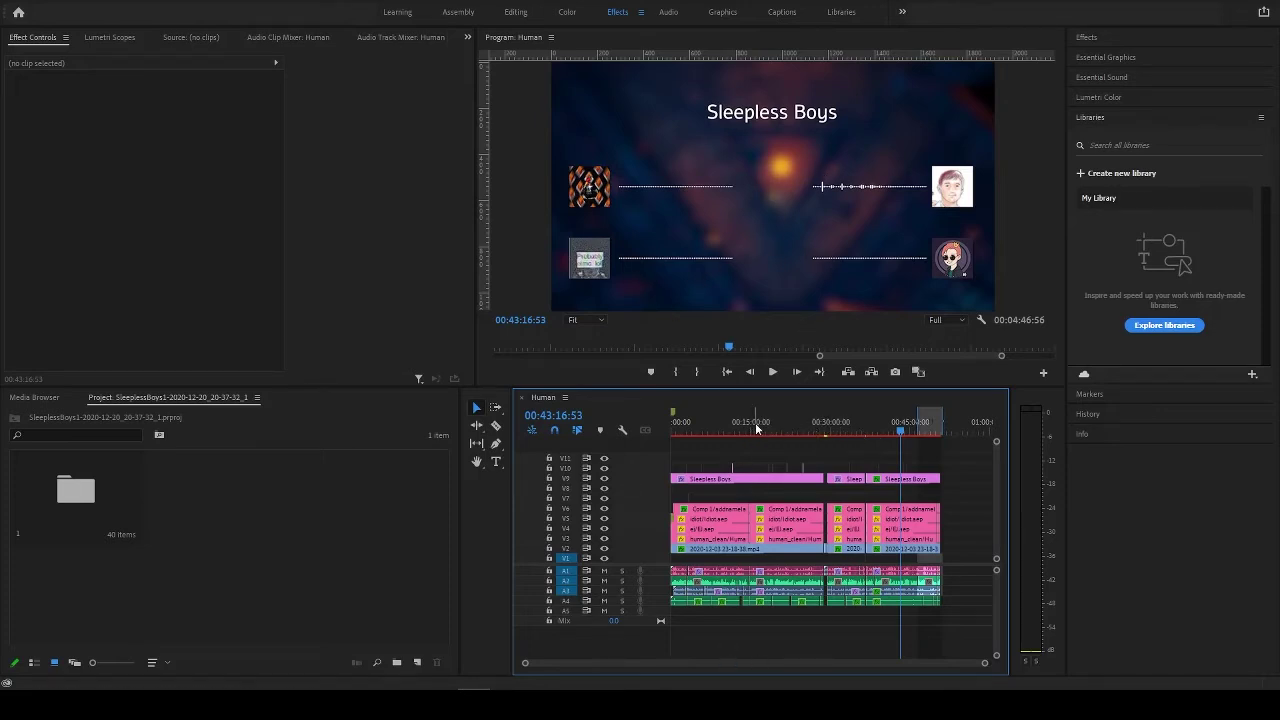
In Premiere Pro, find the vietnamwar.png overlay in the Human sequence and play back its zoom animation.
{"action": "mouse_move", "coordinate": [717, 428]}
{"action": "left_mouse_down"}
{"action": "mouse_move", "coordinate": [687, 438]}
{"action": "mouse_move", "coordinate": [701, 440]}
{"action": "left_mouse_up"}
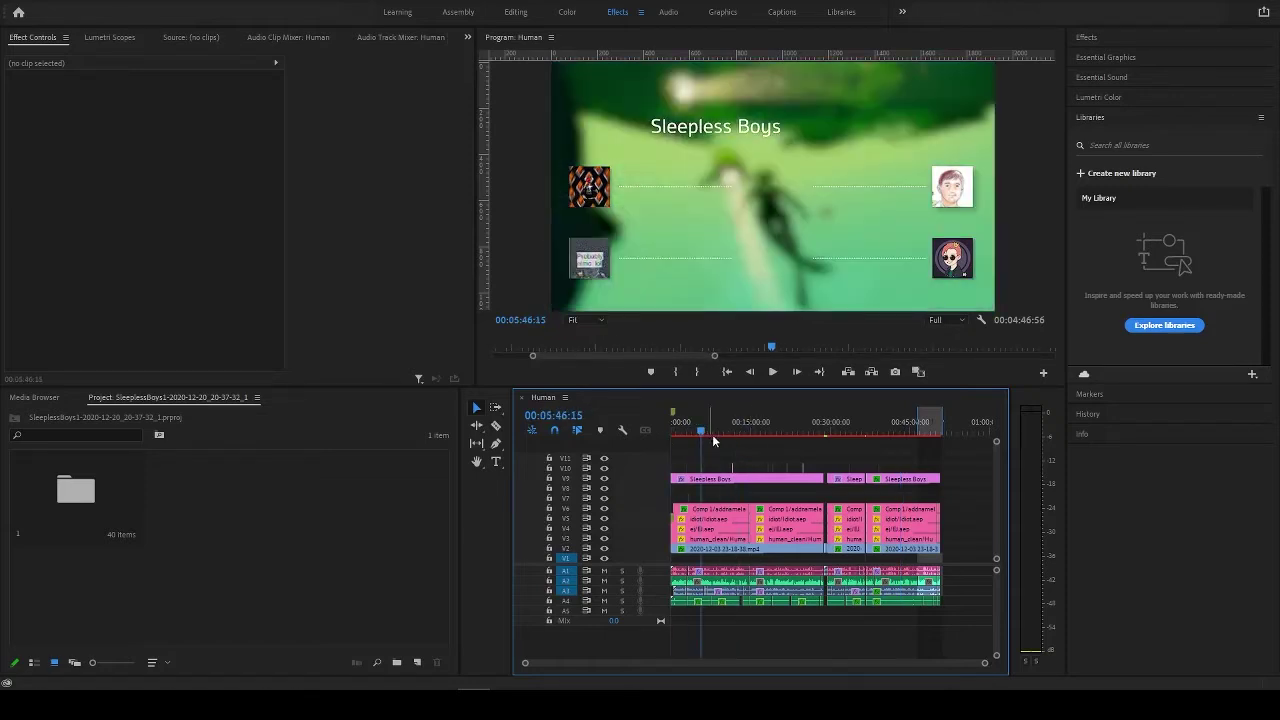
{"action": "left_click", "coordinate": [731, 430]}
{"action": "key", "text": "="}
{"action": "key", "text": "="}
{"action": "key", "text": "="}
{"action": "key", "text": "="}
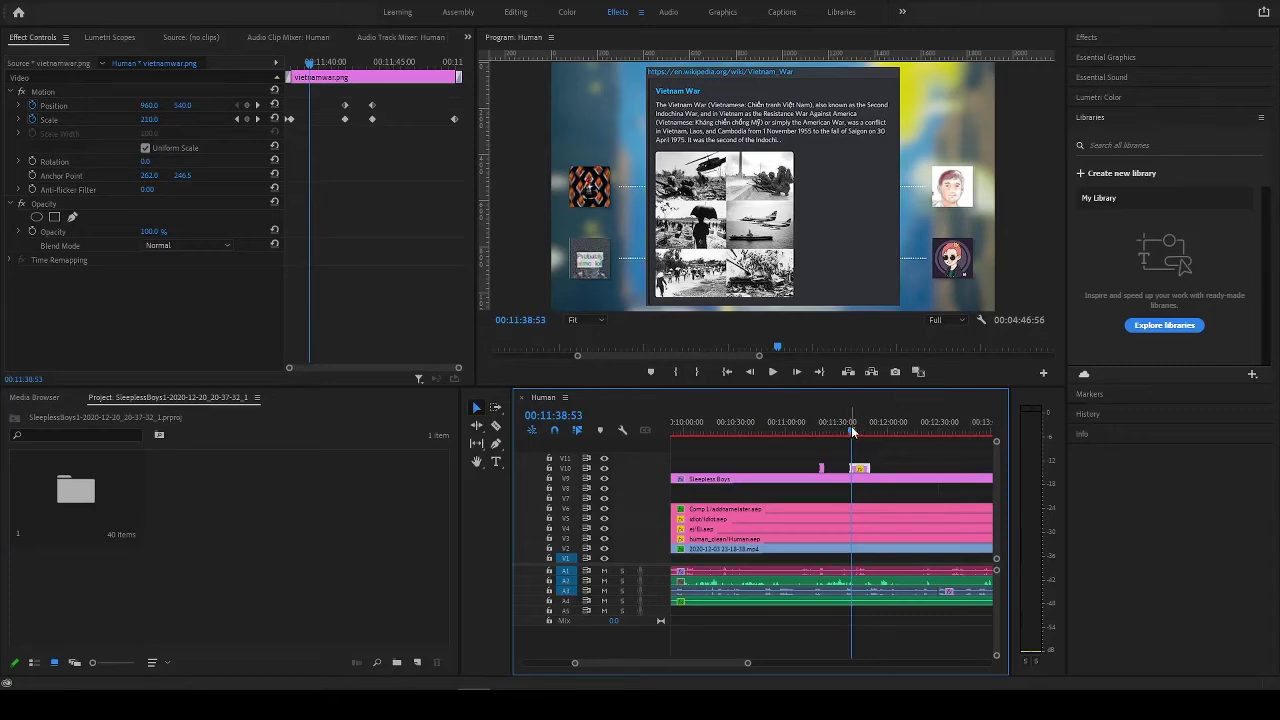
{"action": "left_click_drag", "start_coordinate": [851, 430], "coordinate": [845, 426]}
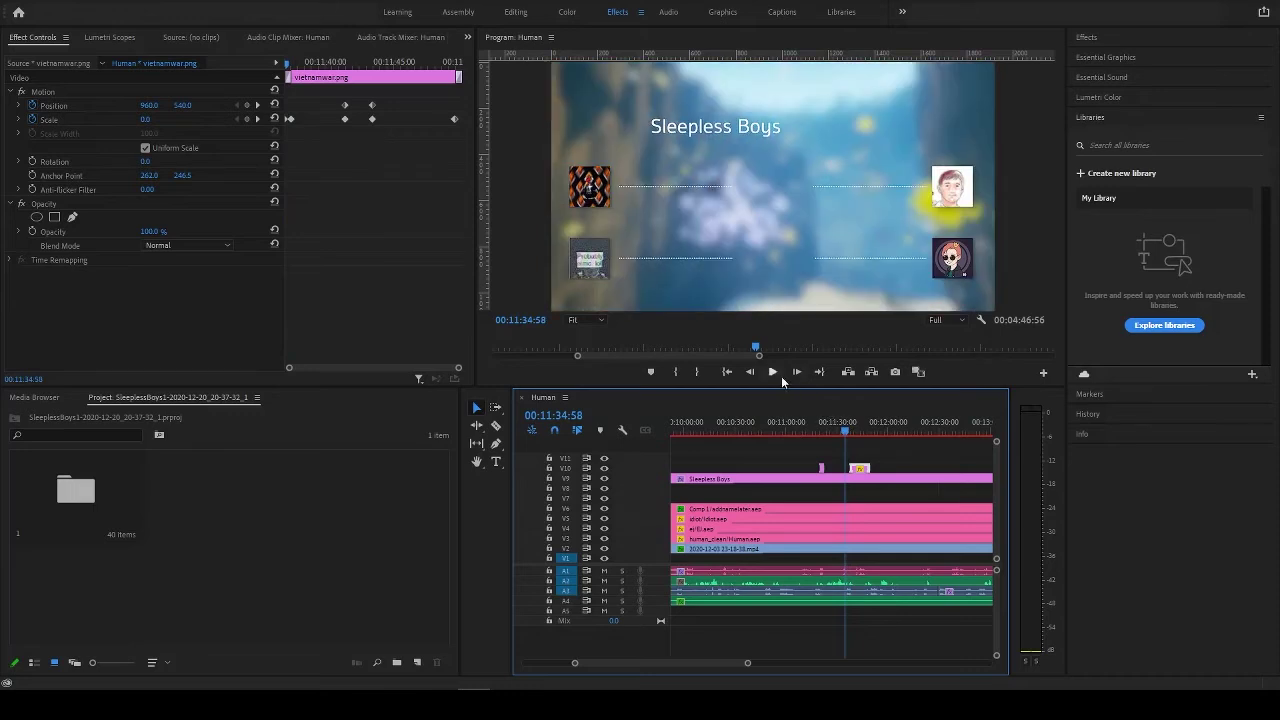
{"action": "left_click", "coordinate": [780, 374]}
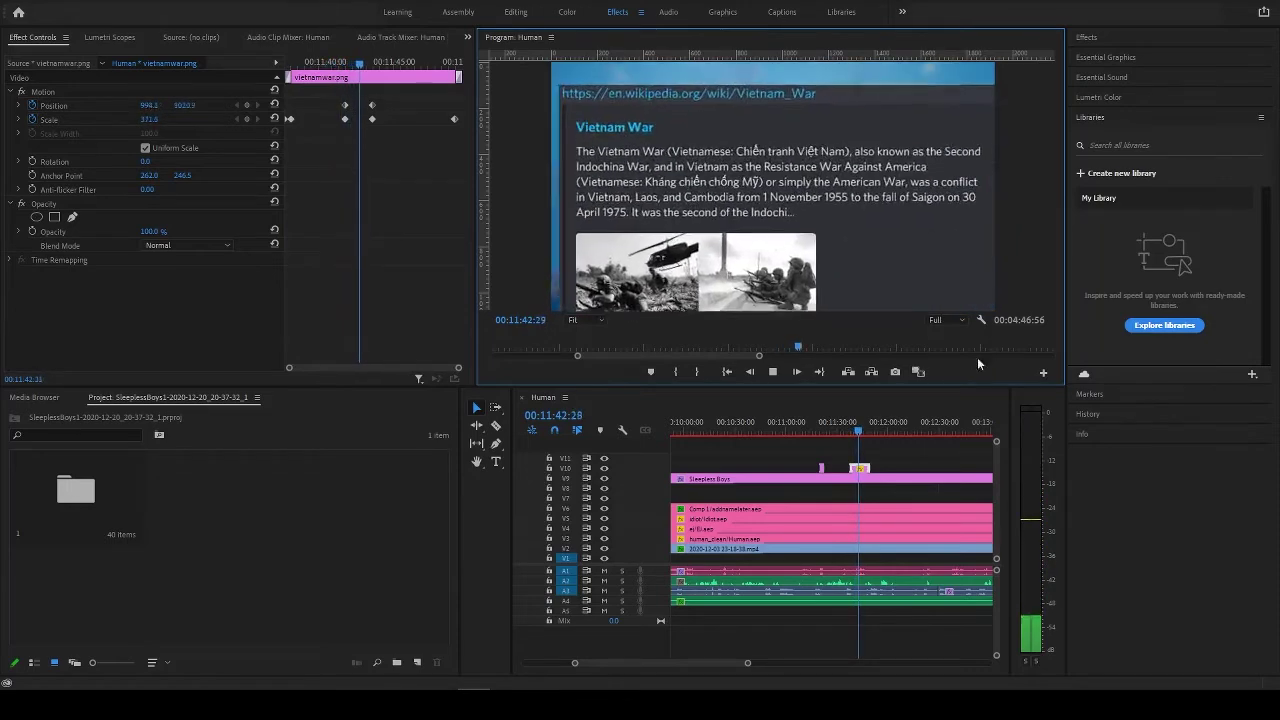
{"action": "left_click", "coordinate": [779, 374]}
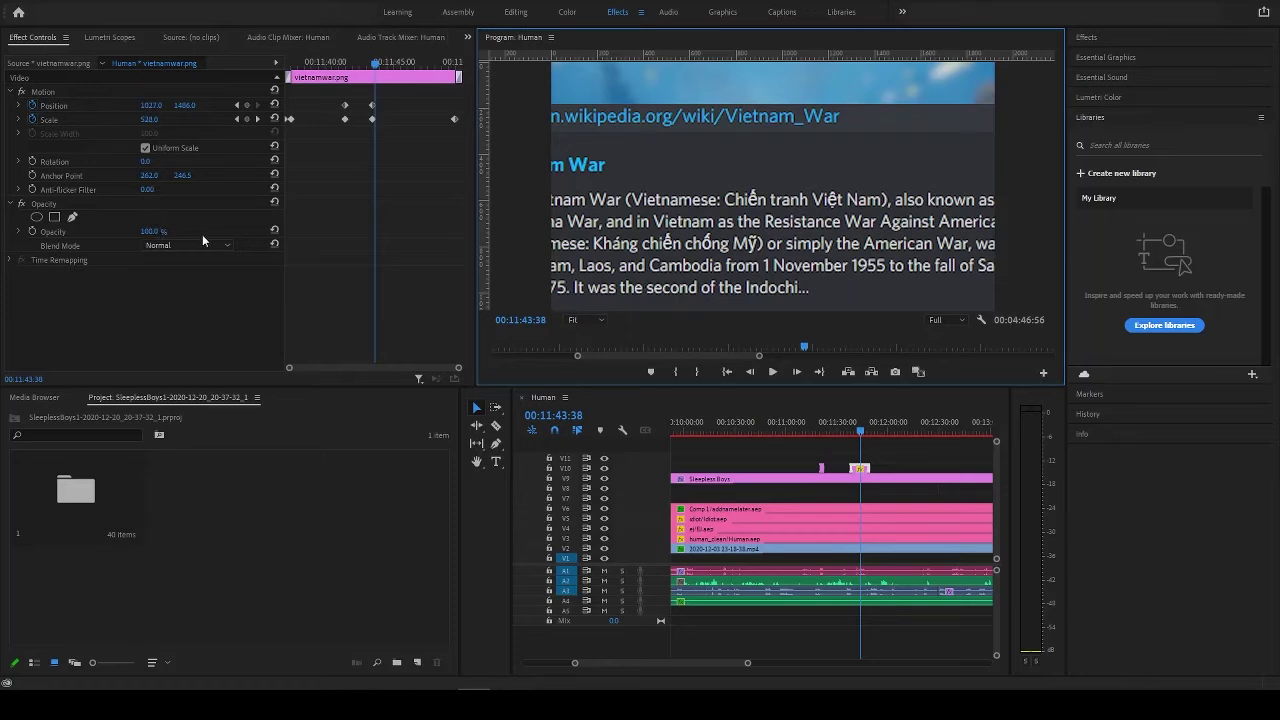
Apply Ease In to the Scale keyframes at the start and before the zoom on the vietnamwar.png clip.
{"action": "left_click_drag", "start_coordinate": [859, 433], "coordinate": [848, 428]}
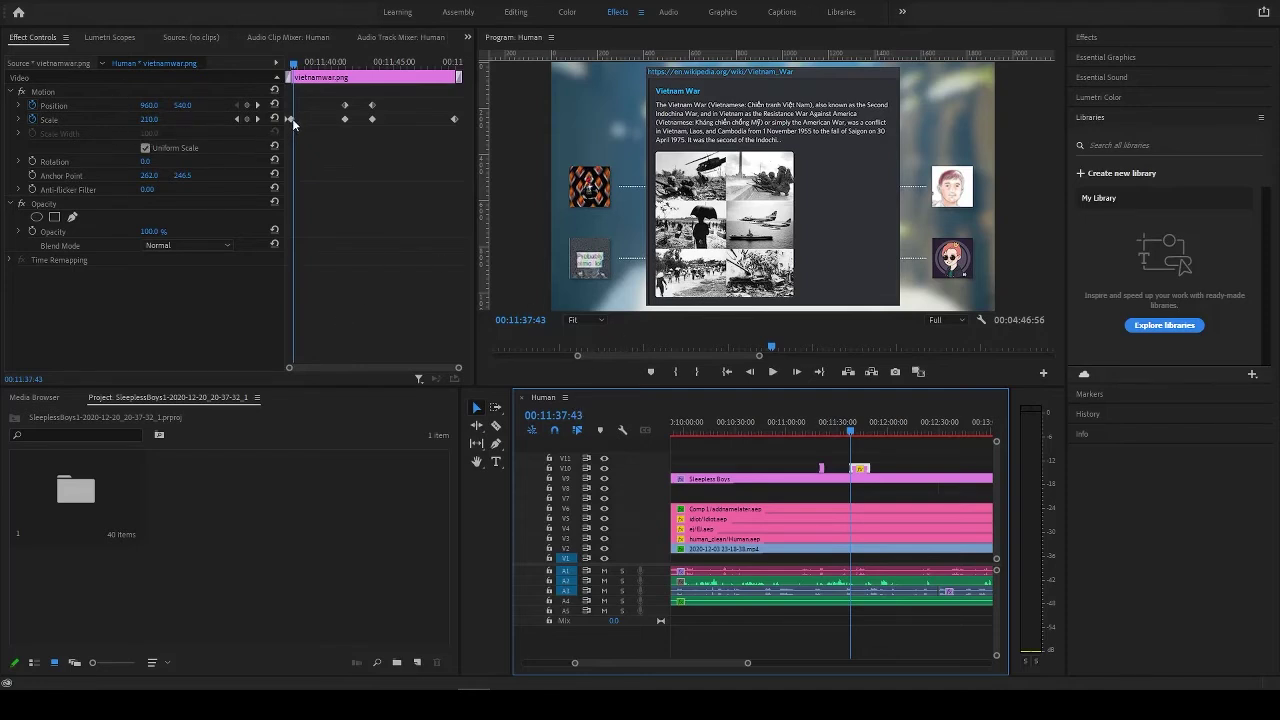
{"action": "left_click", "coordinate": [336, 139]}
{"action": "left_click", "coordinate": [345, 119]}
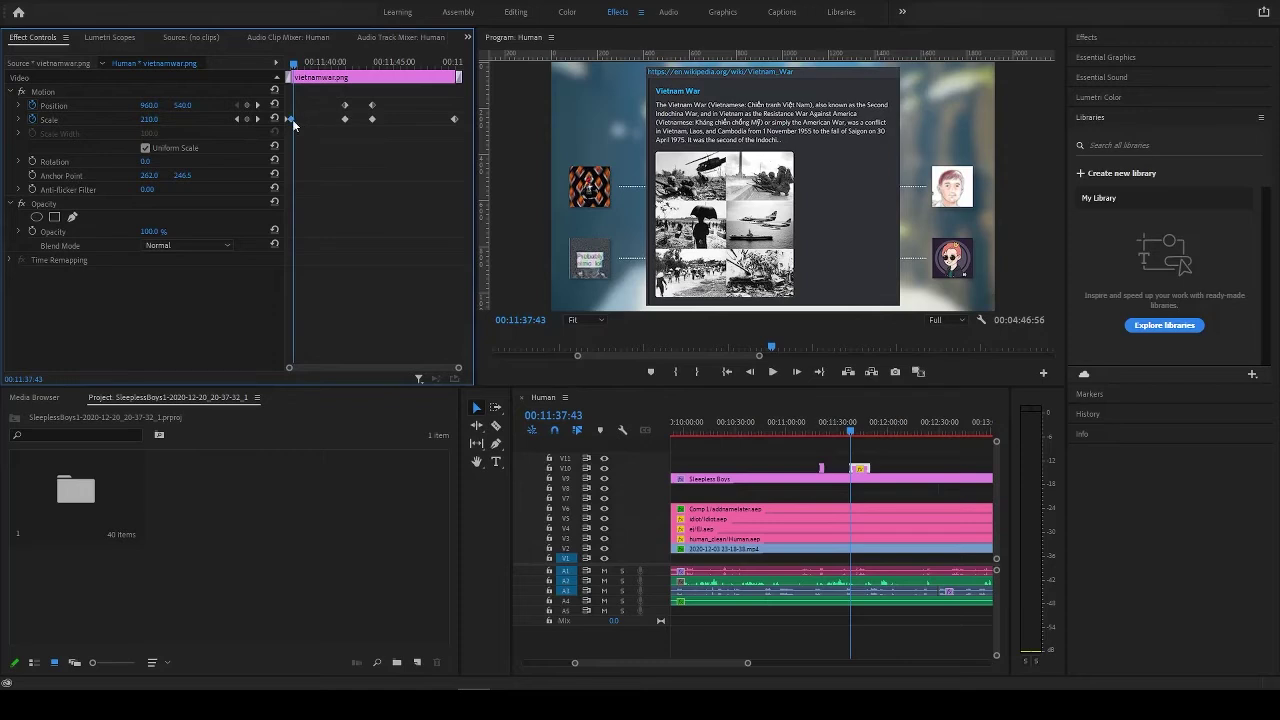
{"action": "right_click", "coordinate": [345, 119]}
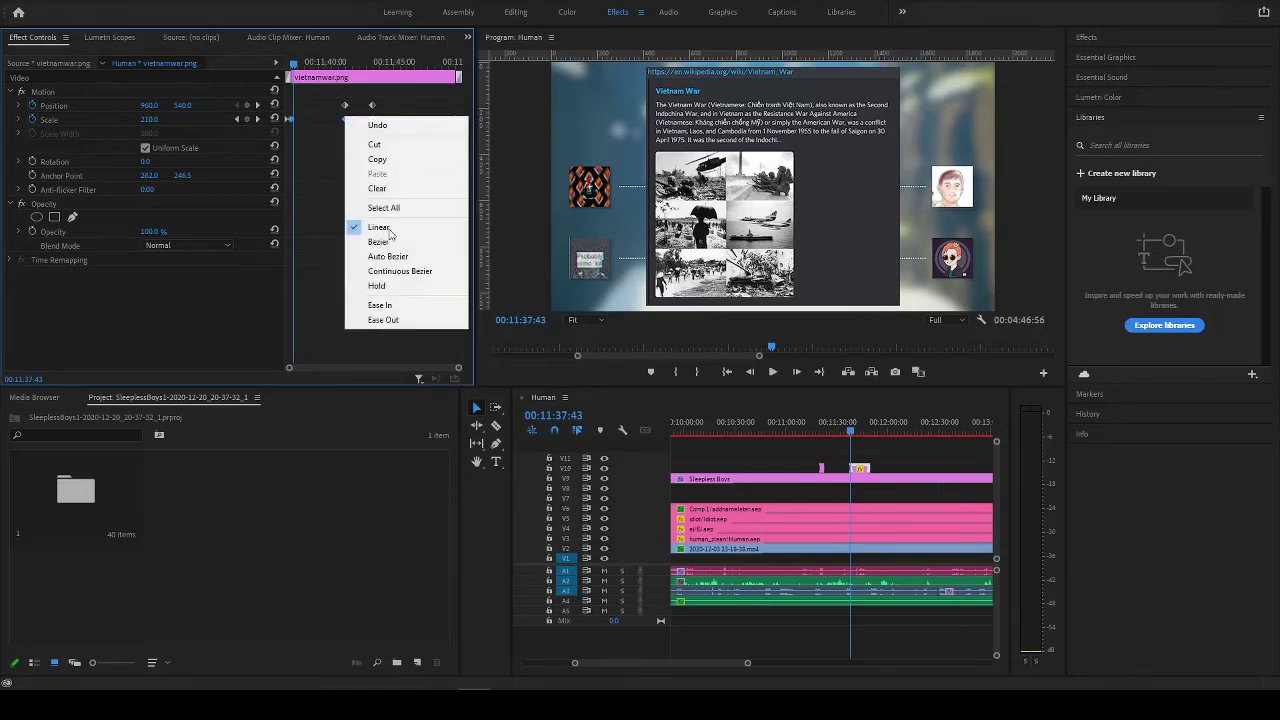
{"action": "left_click", "coordinate": [399, 306]}
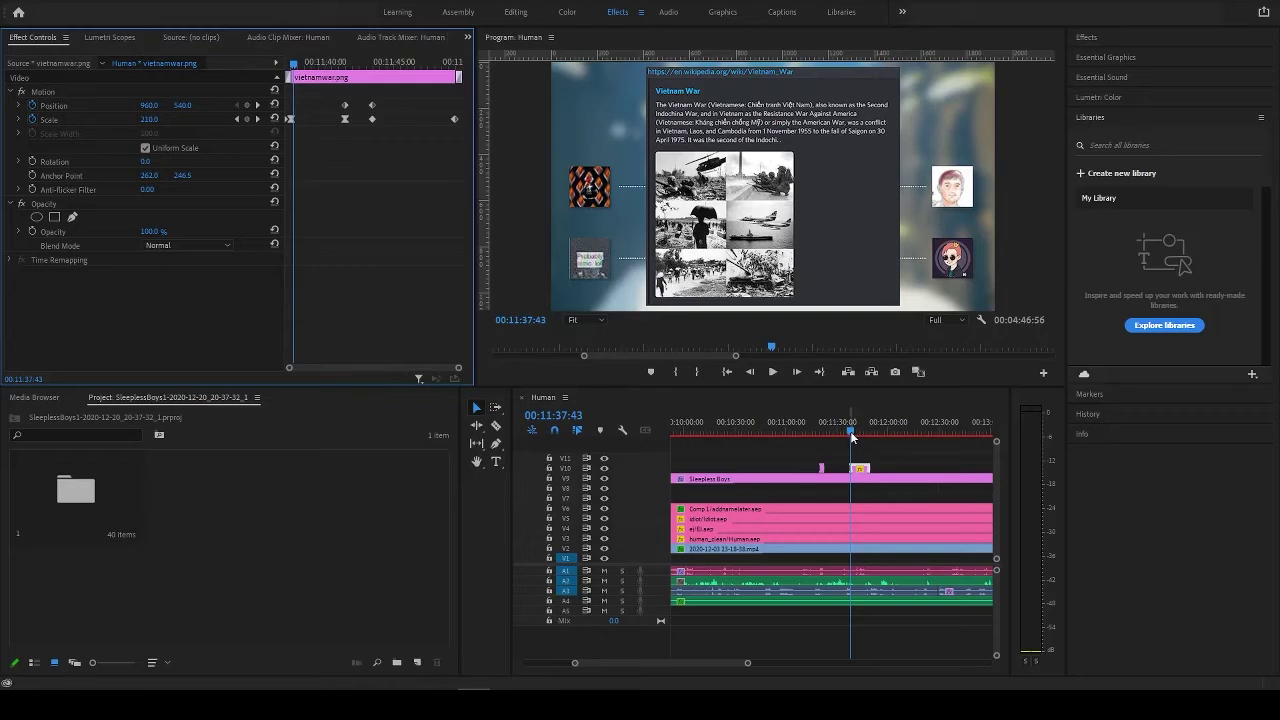
Go to the [REDACTED] text graphic near 00:03:16:26 and examine its font, appearance and transform settings.
{"action": "left_click_drag", "start_coordinate": [850, 431], "coordinate": [672, 431]}
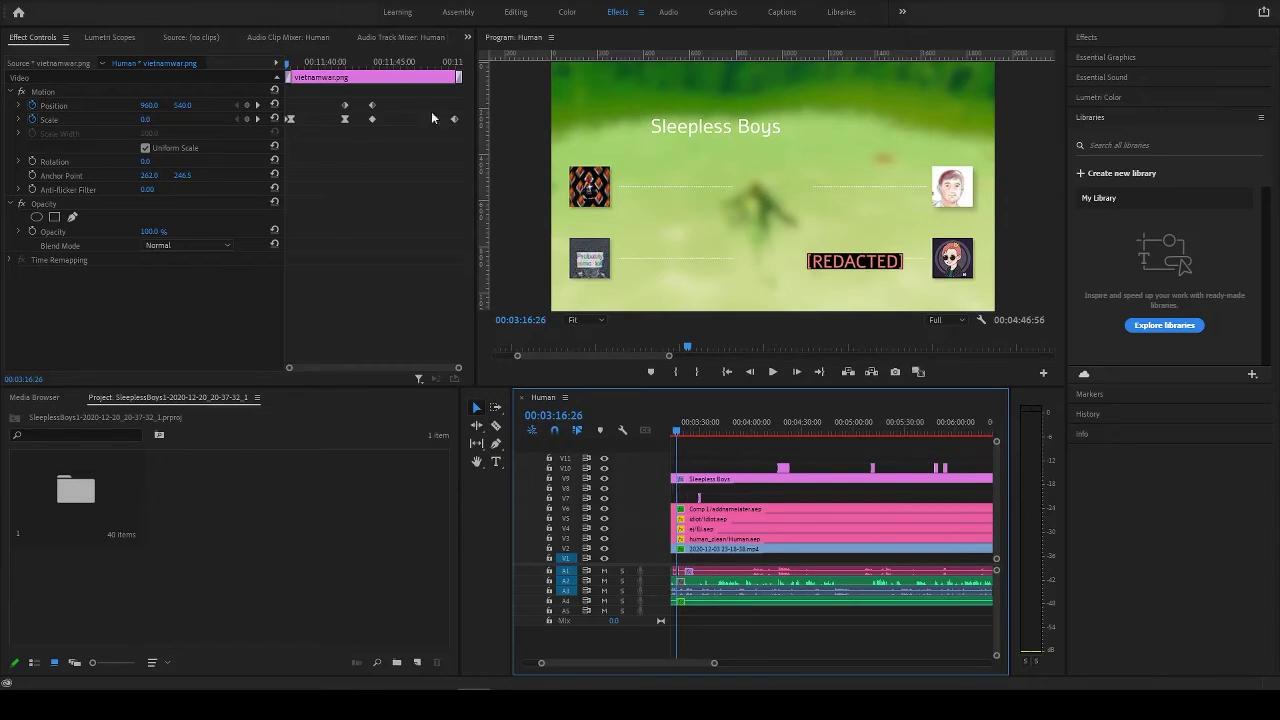
{"action": "left_click", "coordinate": [678, 502]}
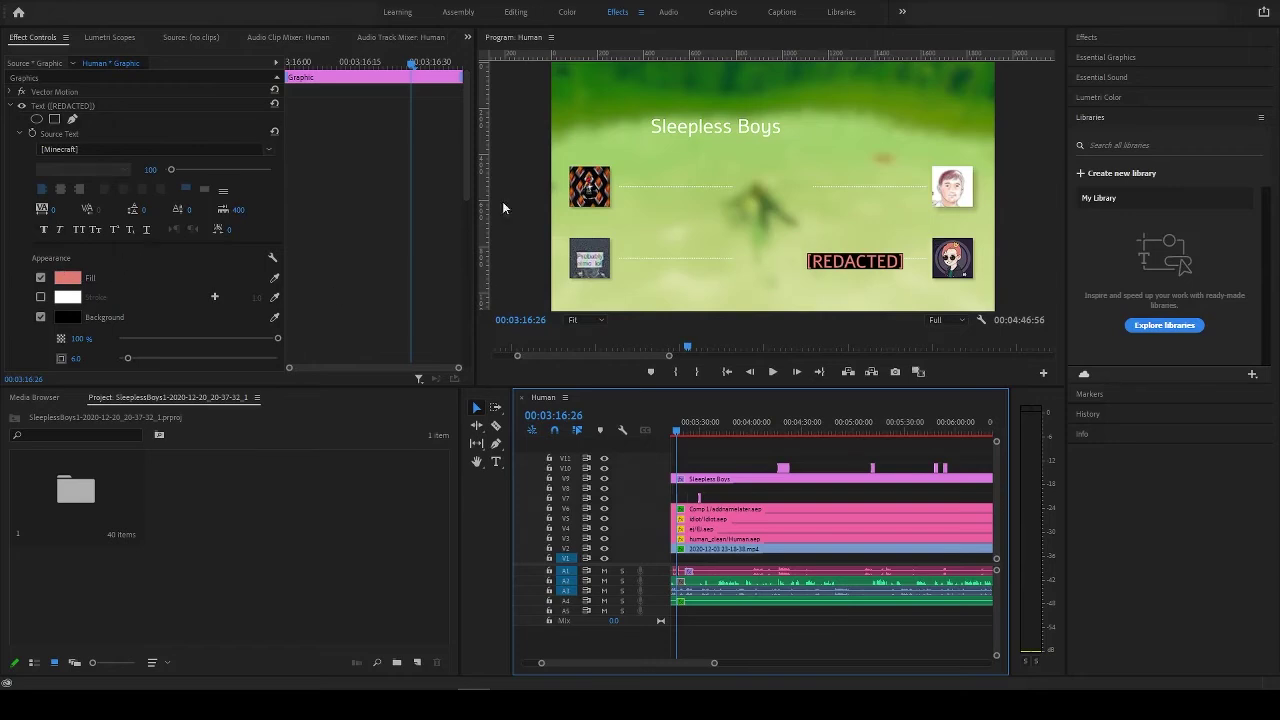
{"action": "scroll", "coordinate": [137, 276], "scroll_direction": "down", "scroll_amount": 4}
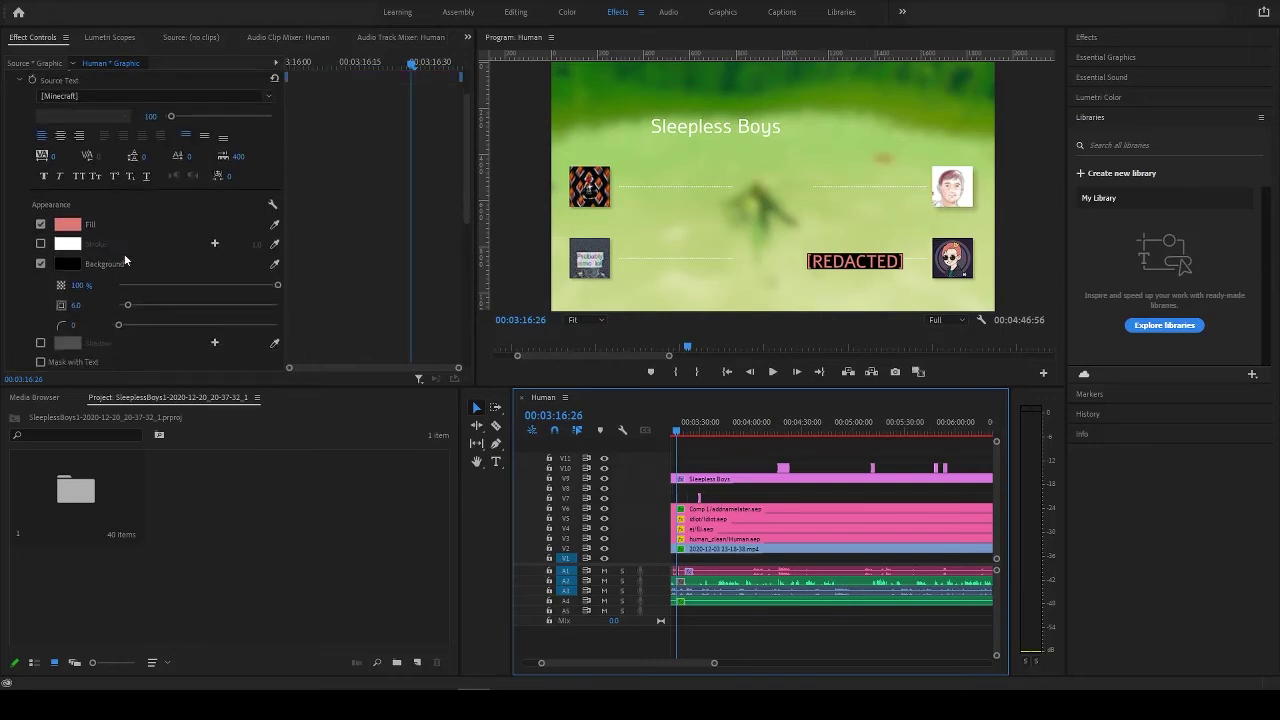
{"action": "scroll", "coordinate": [95, 278], "scroll_direction": "down", "scroll_amount": 12}
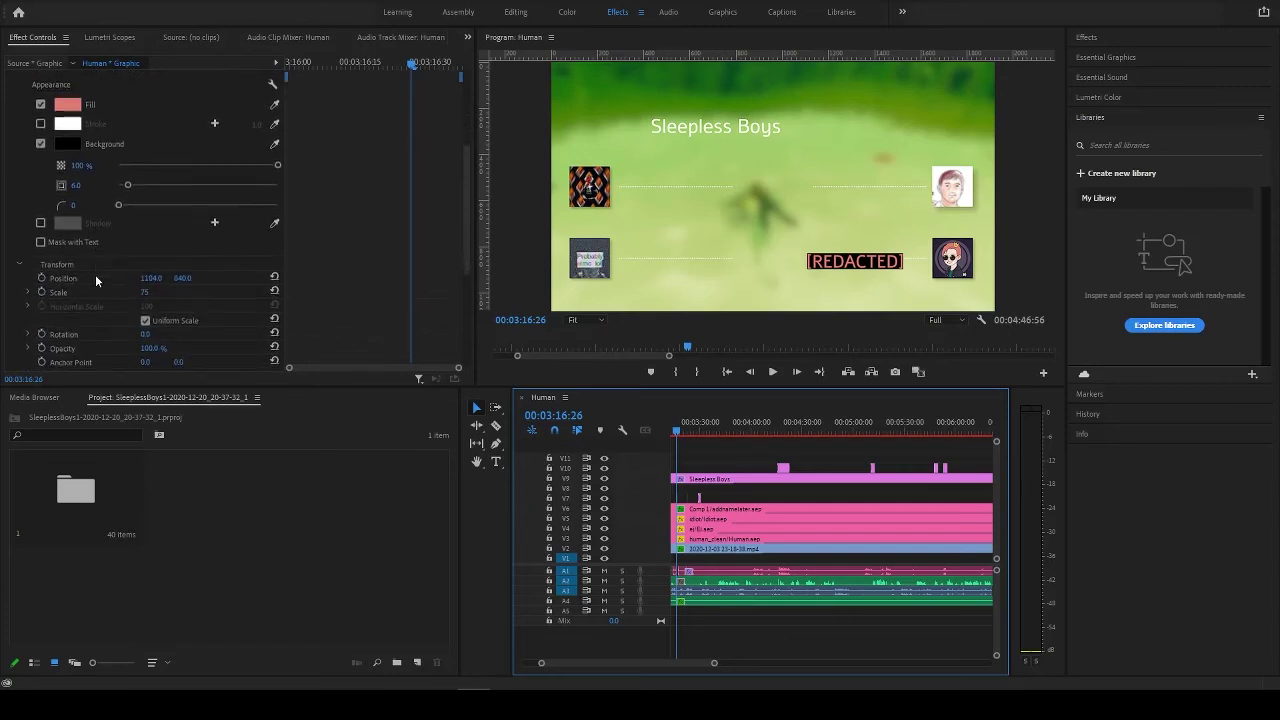
{"action": "scroll", "coordinate": [125, 295], "scroll_direction": "up", "scroll_amount": 2}
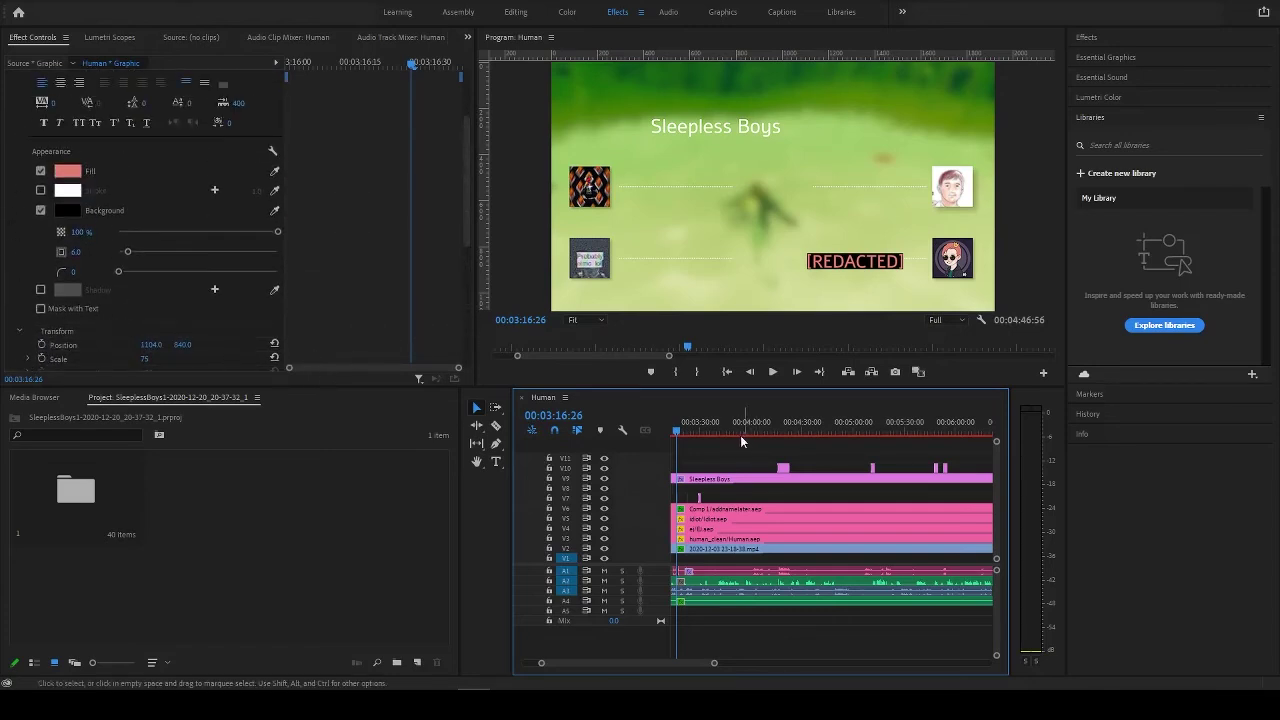
Move to 00:02:26:19 and hide video tracks V3 to V11, leaving only the background gameplay footage.
{"action": "left_click_drag", "start_coordinate": [714, 432], "coordinate": [744, 442]}
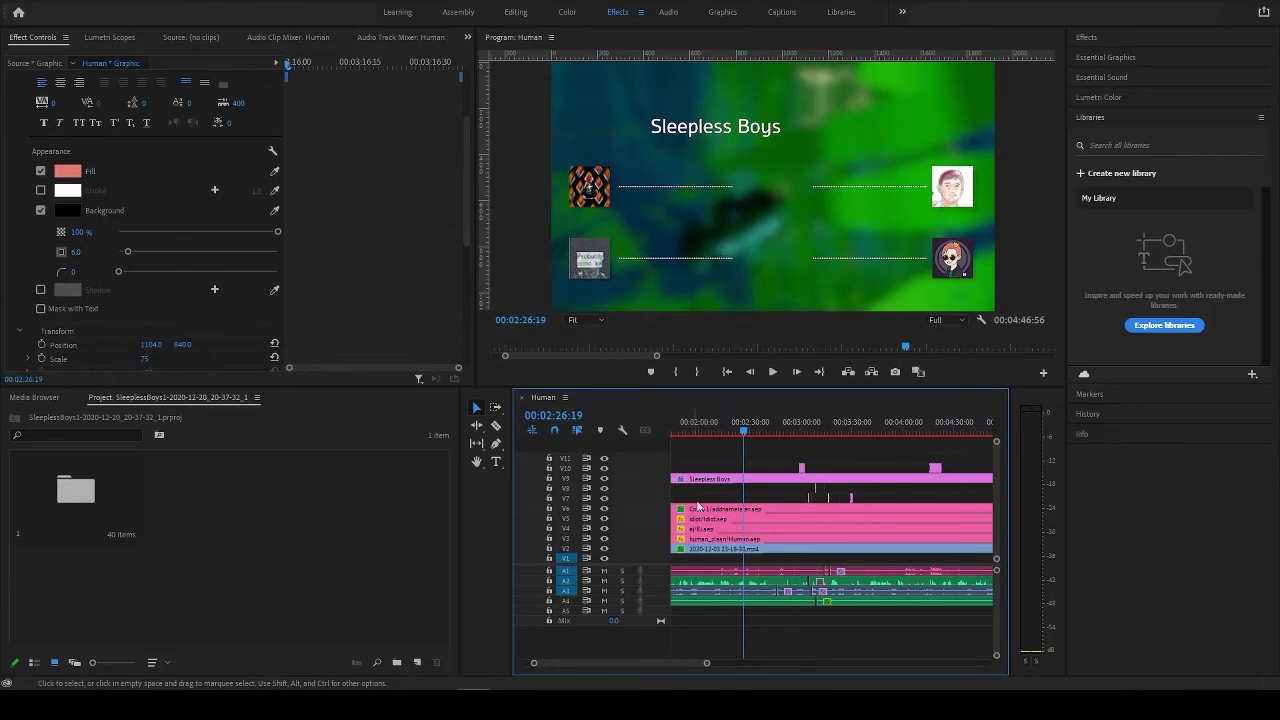
{"action": "left_click", "coordinate": [604, 458]}
{"action": "left_click", "coordinate": [604, 468]}
{"action": "left_click", "coordinate": [604, 478]}
{"action": "left_click", "coordinate": [604, 488]}
{"action": "left_click", "coordinate": [604, 498]}
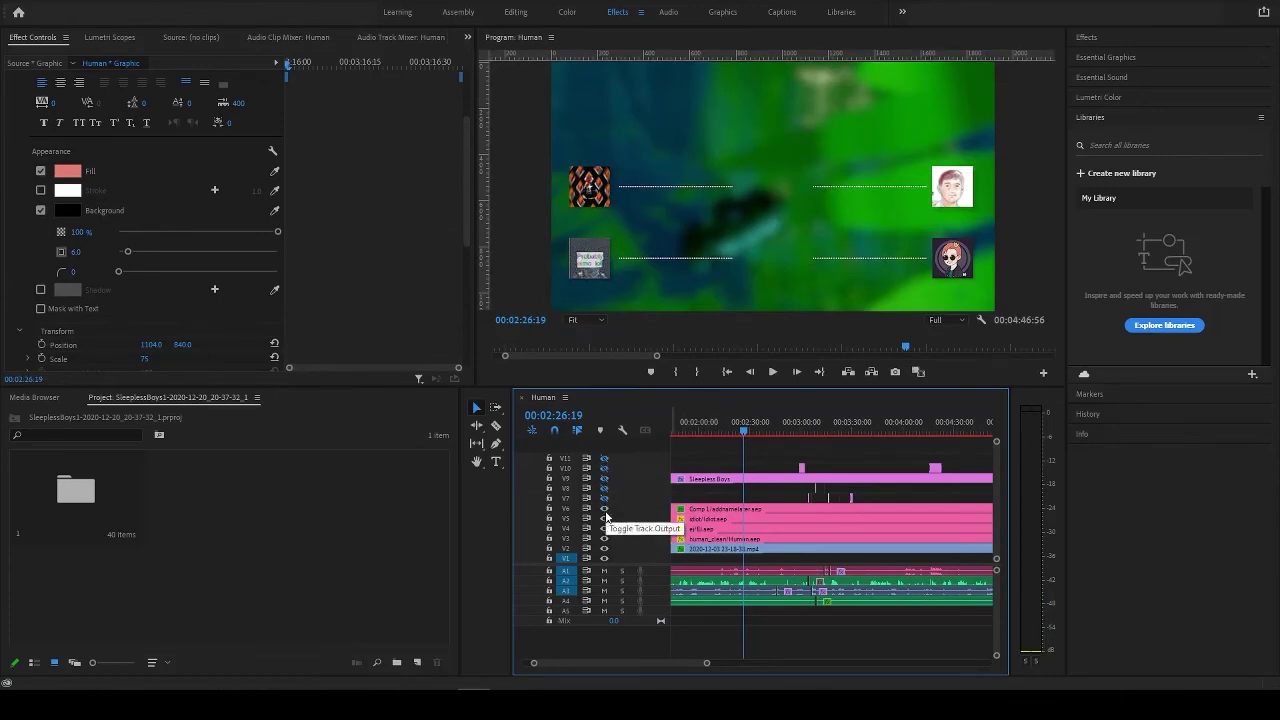
{"action": "left_click", "coordinate": [604, 508]}
{"action": "left_click", "coordinate": [604, 518]}
{"action": "left_click", "coordinate": [604, 528]}
{"action": "left_click", "coordinate": [604, 538]}
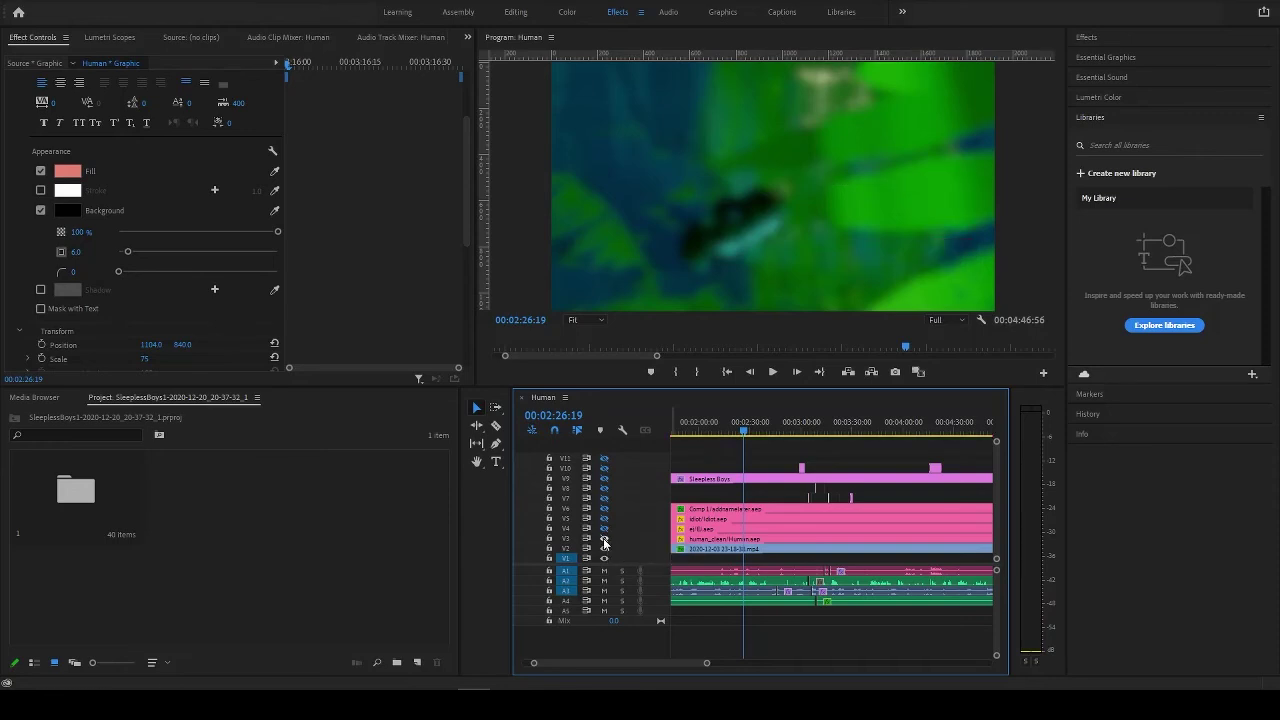
Set the Gaussian Blur blurriness of the background gameplay clip on V2 to 0.
{"action": "left_click", "coordinate": [711, 548]}
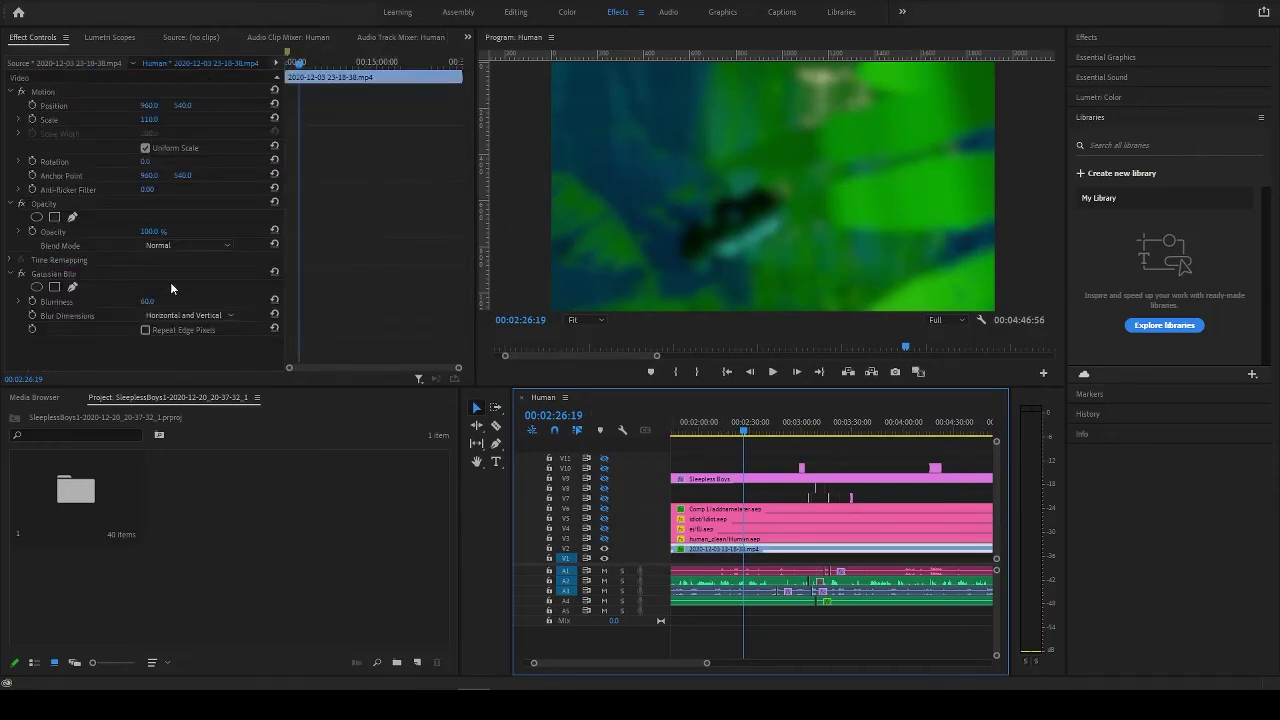
{"action": "left_click", "coordinate": [103, 275]}
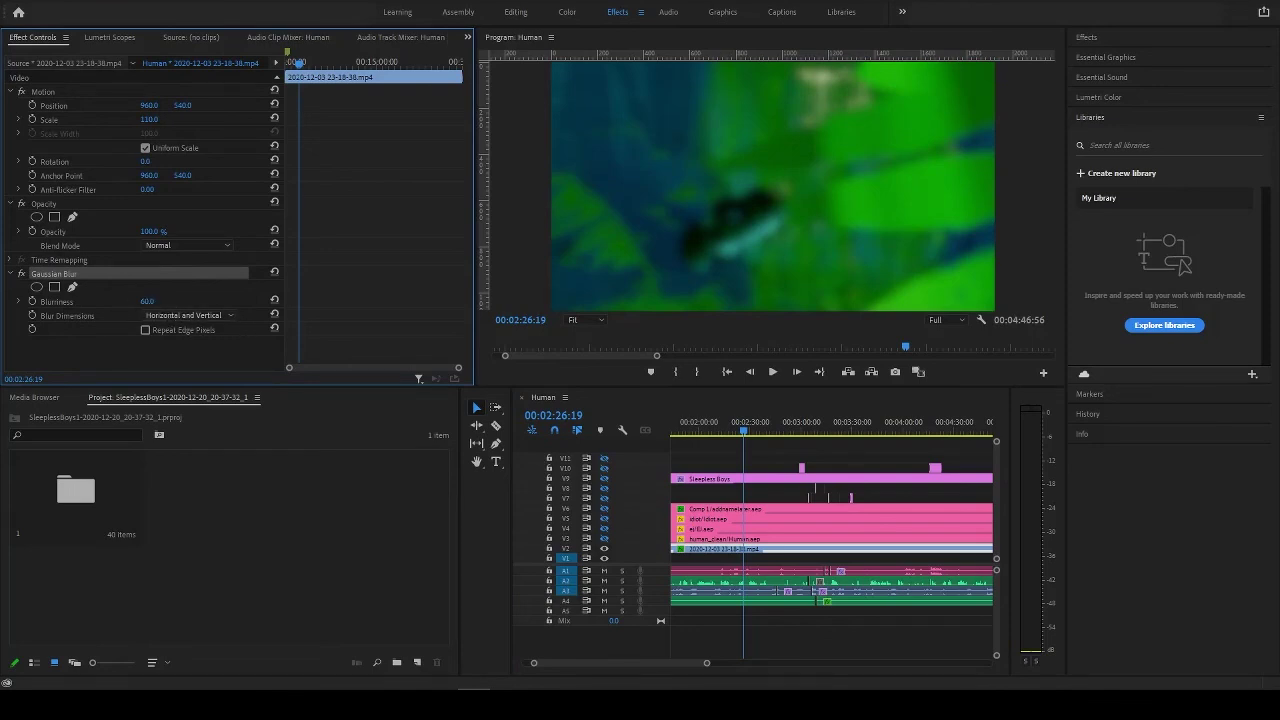
{"action": "left_click_drag", "start_coordinate": [160, 302], "coordinate": [110, 302]}
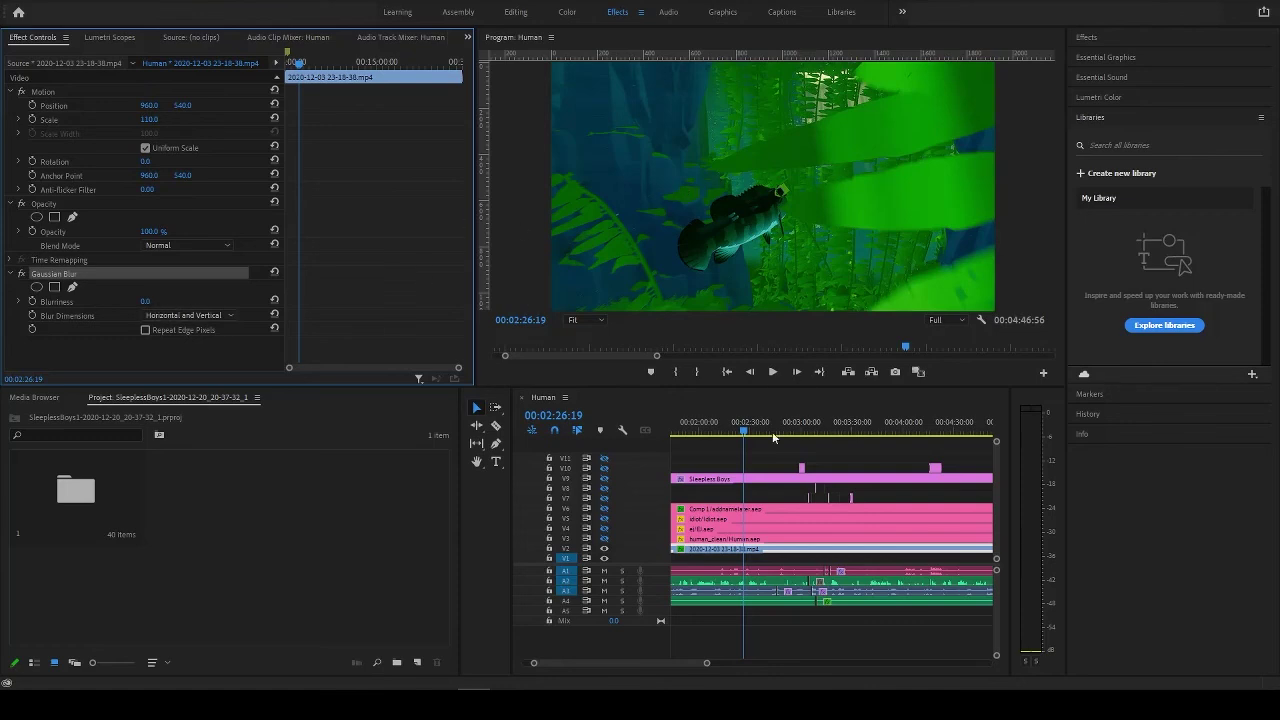
Turn the output of video tracks V3 to V10 back on.
{"action": "left_click", "coordinate": [605, 539]}
{"action": "left_click", "coordinate": [604, 529]}
{"action": "left_click", "coordinate": [604, 519]}
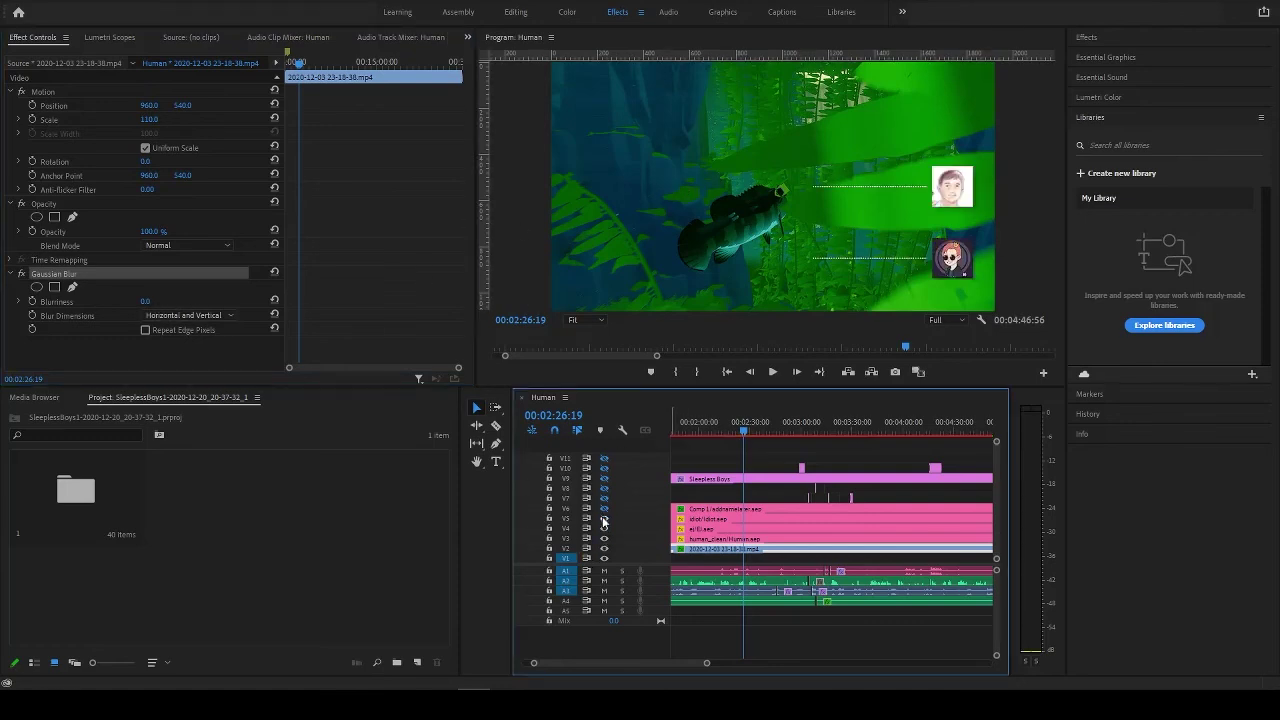
{"action": "left_click", "coordinate": [604, 498]}
{"action": "left_click", "coordinate": [604, 488]}
{"action": "left_click", "coordinate": [604, 508]}
{"action": "left_click", "coordinate": [604, 478]}
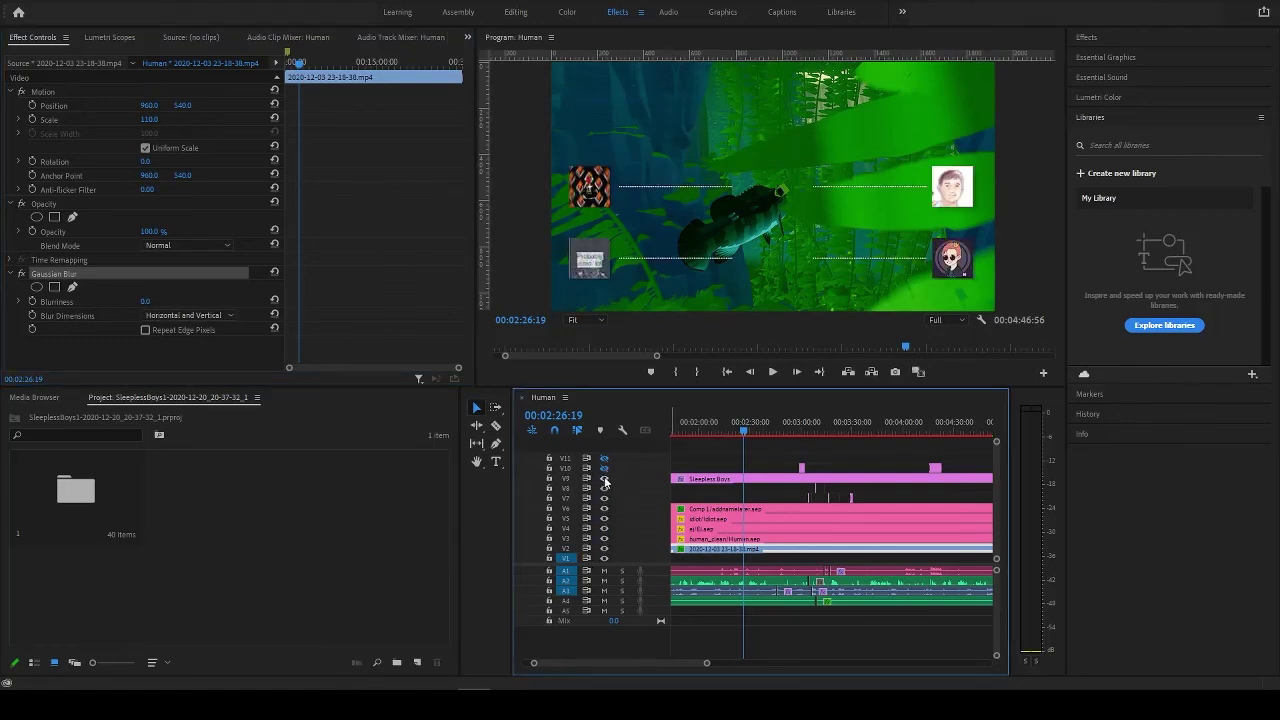
{"action": "left_click", "coordinate": [604, 468]}
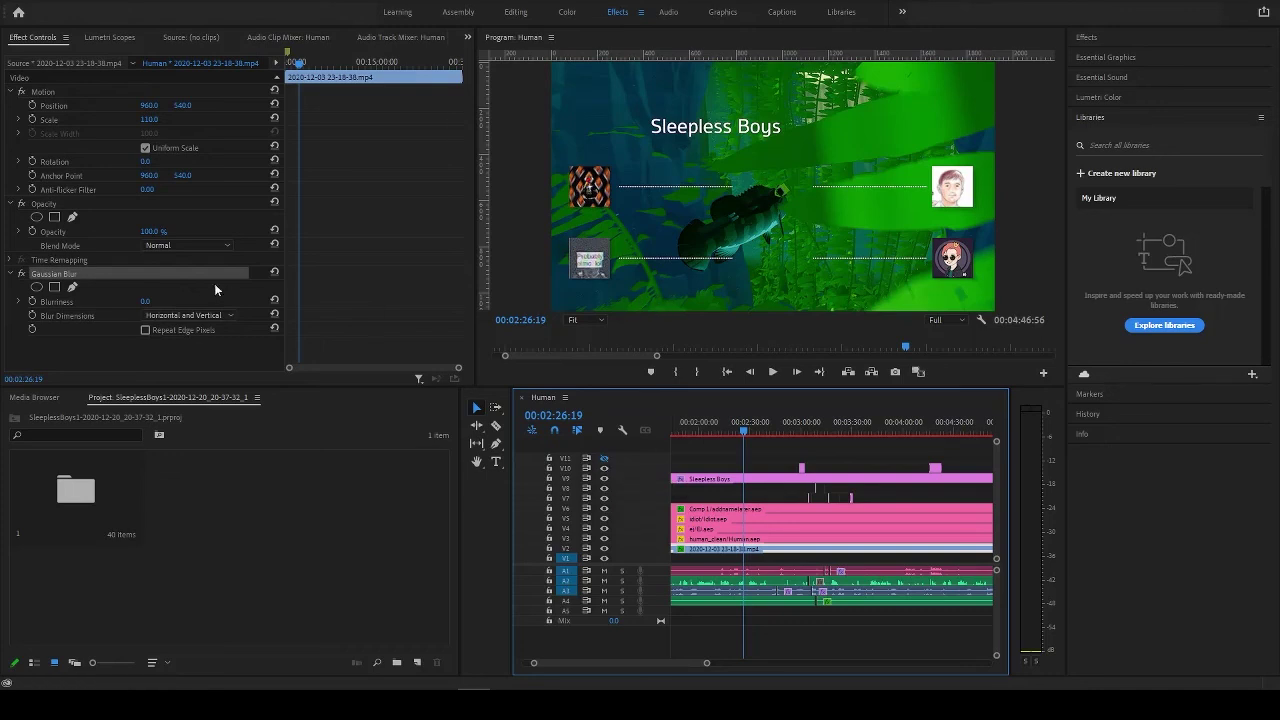
Set the Gaussian Blur blurriness of the background gameplay clip to 63.
{"action": "left_click_drag", "start_coordinate": [146, 302], "coordinate": [188, 302]}
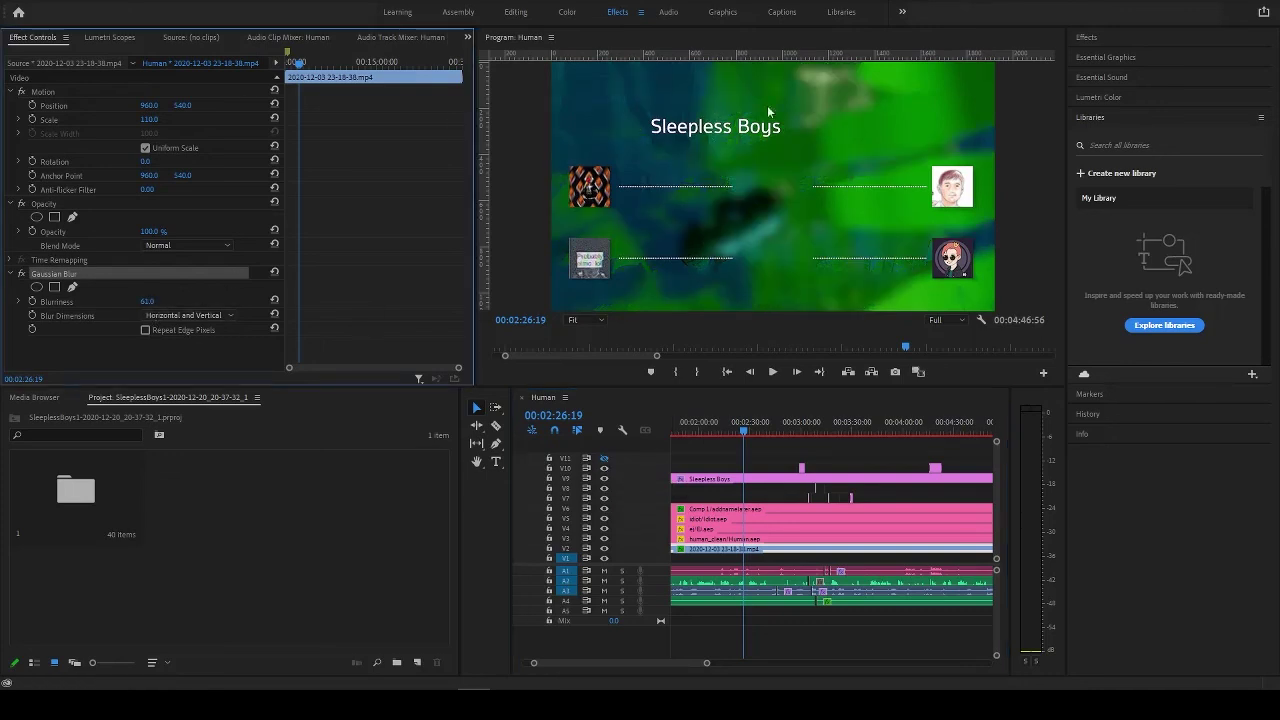